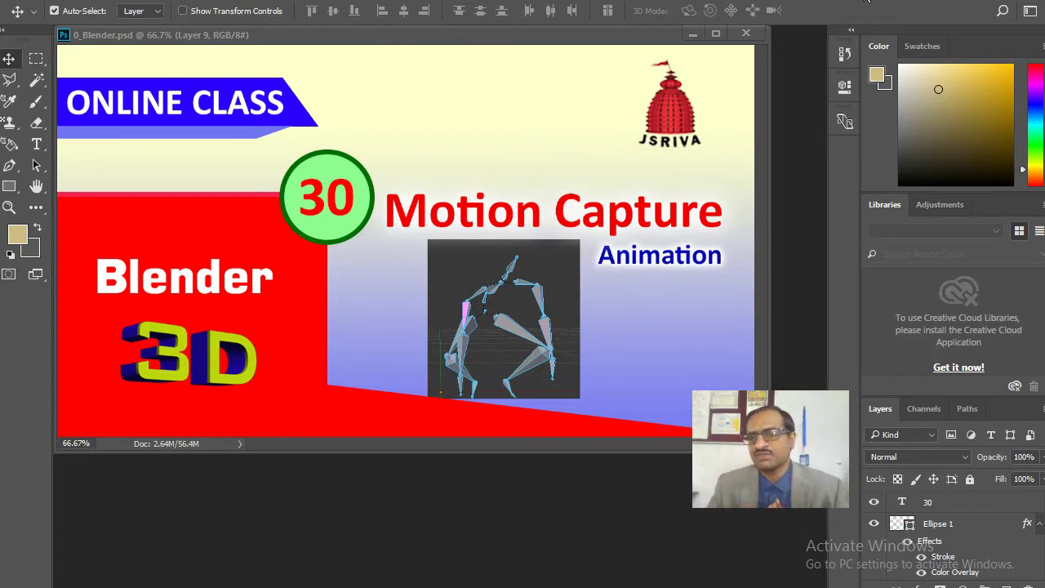
# - Switch to Chrome and scroll the cgspeed CMU BVH page to the 2010 re-release zip list (01-09 to 141-144)
pyautogui.hotkey('alt', 'Tab')
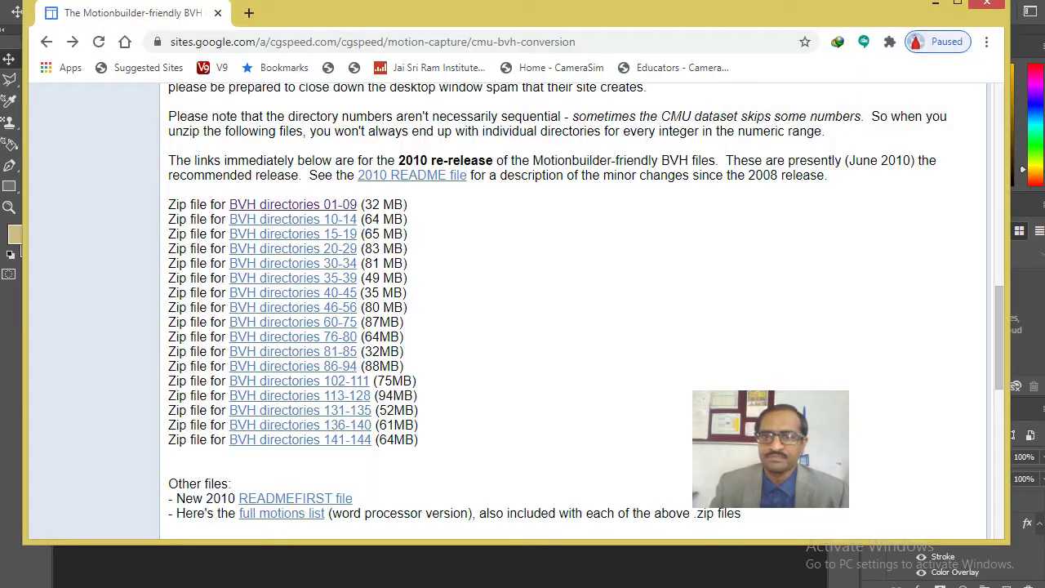
pyautogui.scroll(7, 499, 163)
pyautogui.scroll(5, 487, 196)
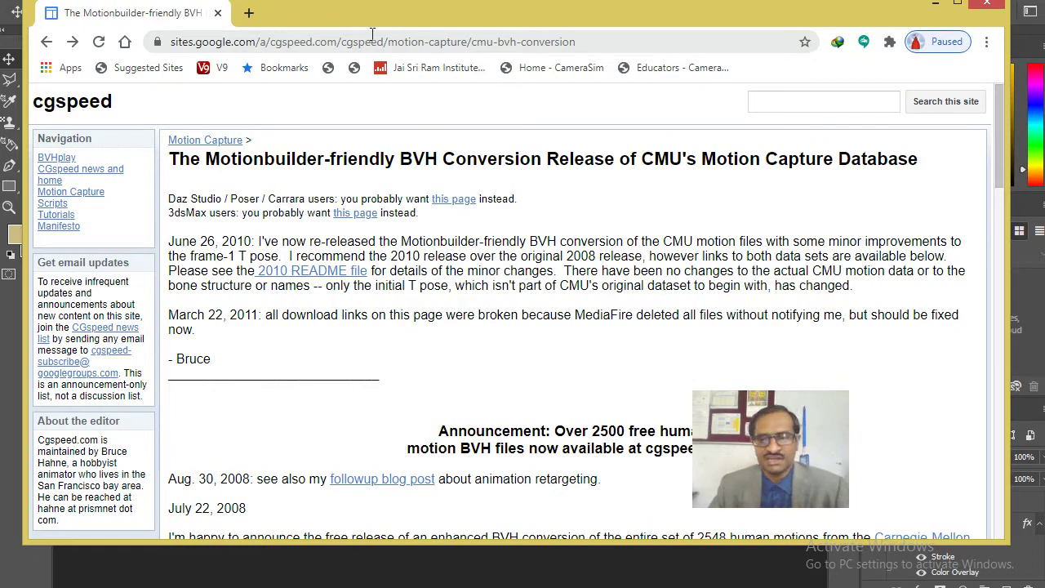
pyautogui.scroll(-5, 384, 371)
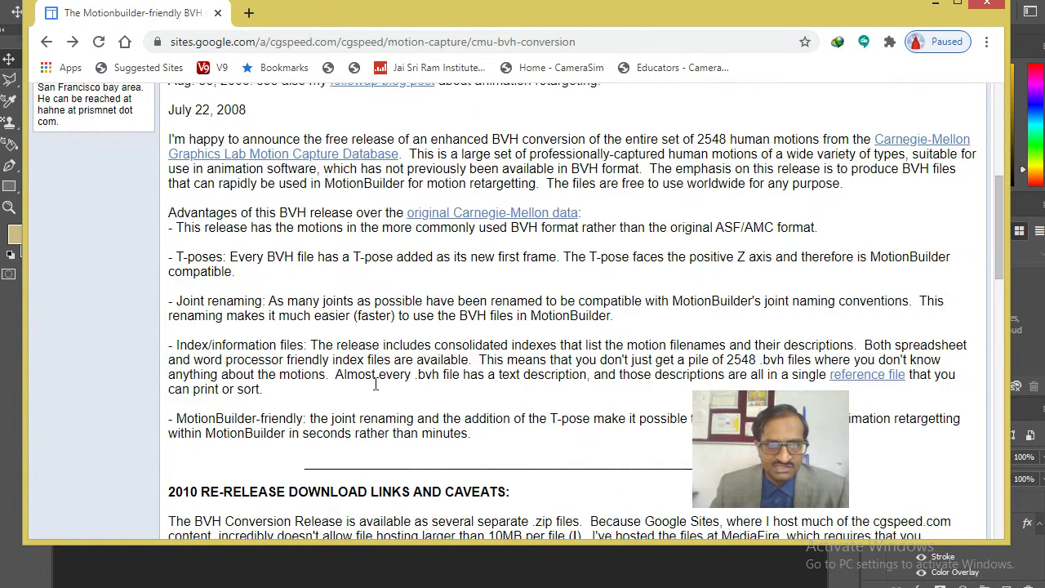
pyautogui.scroll(-5, 376, 375)
pyautogui.scroll(-5, 359, 374)
pyautogui.scroll(5, 351, 368)
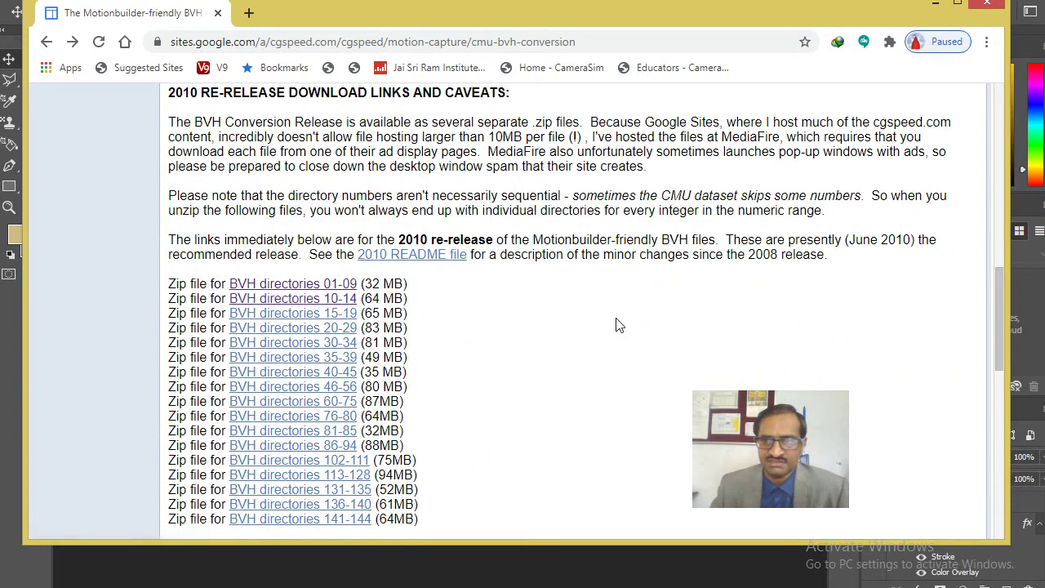
pyautogui.moveTo(995, 277); pyautogui.dragTo(996, 299)
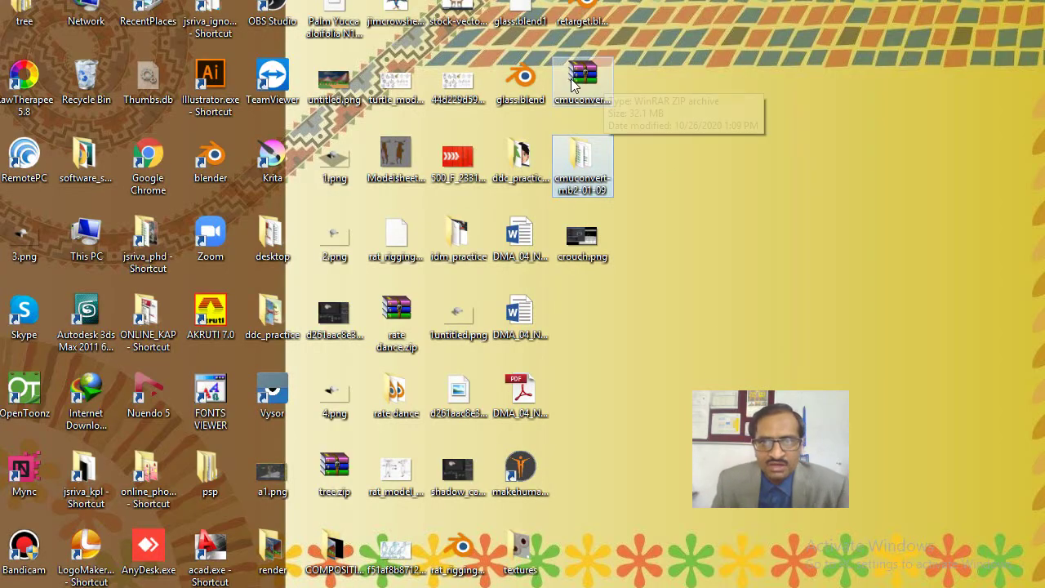
# - Select the cmuconvert zip on the desktop and open the extracted cmuconvert-mb2-01-09 folder
pyautogui.click(576, 77)
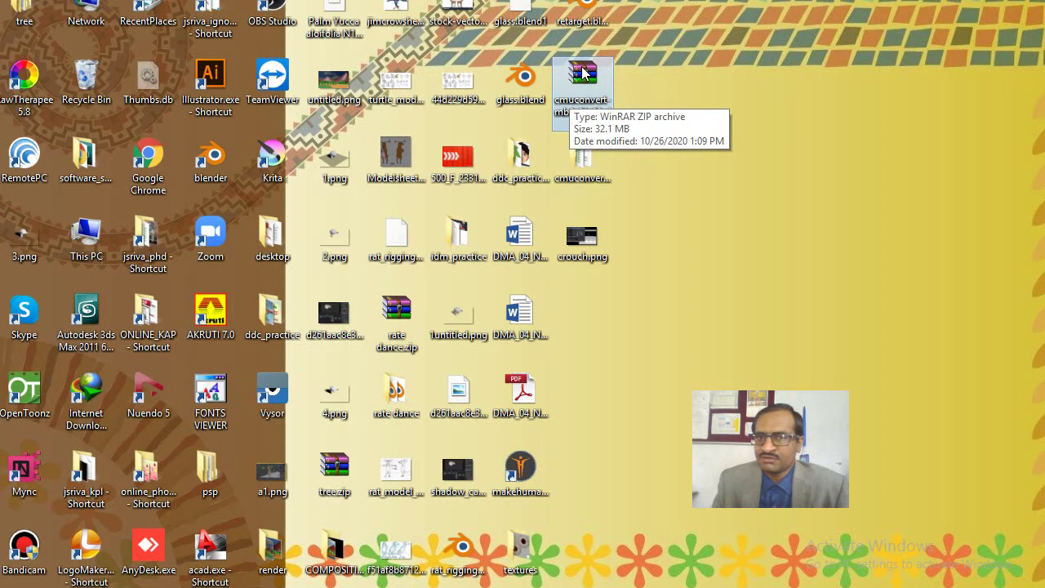
pyautogui.rightClick(597, 113)
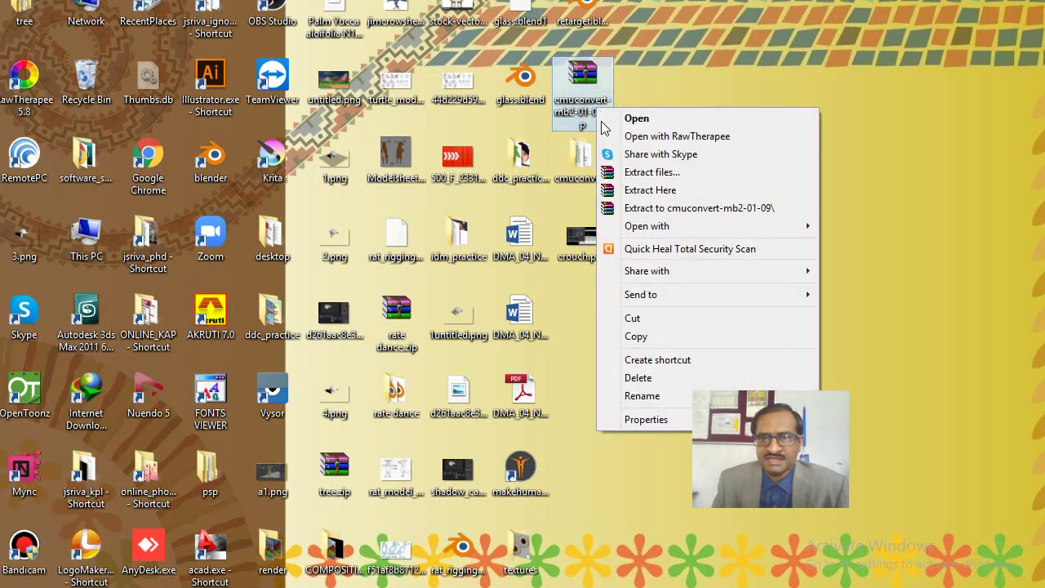
pyautogui.click(710, 60)
pyautogui.doubleClick(582, 156)
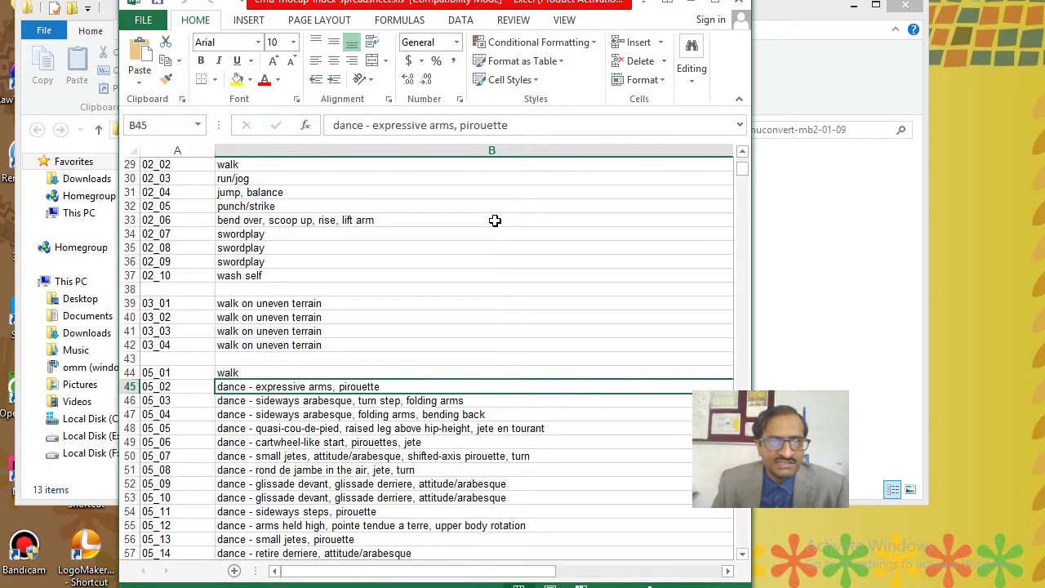
# - Browse the CMU index spreadsheet, selecting entry 01_01 in A13 and the 05_17 dance description in B60
pyautogui.scroll(8, 280, 249)
pyautogui.scroll(2, 245, 249)
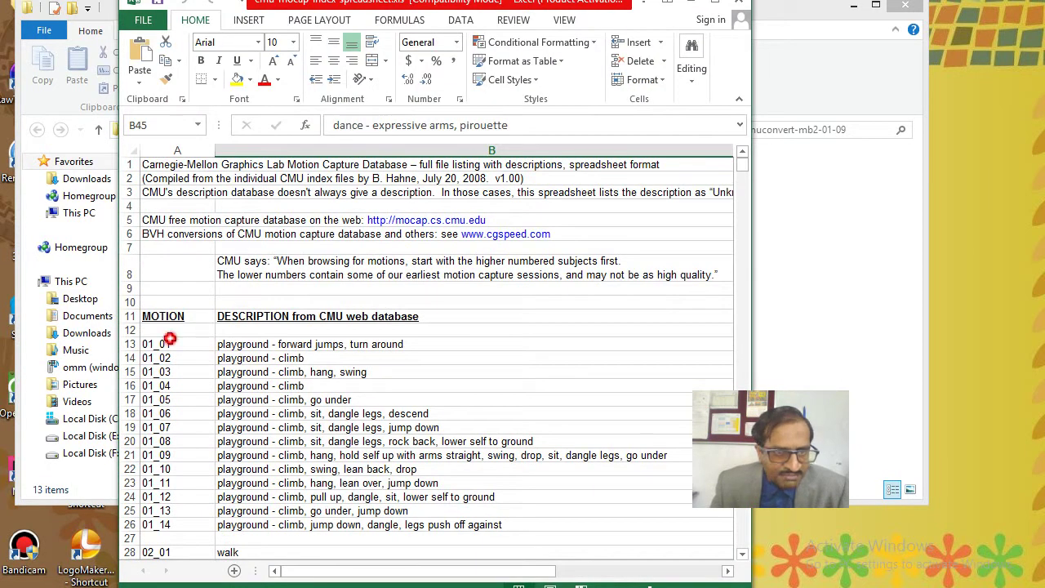
pyautogui.click(163, 347)
pyautogui.scroll(-9, 283, 378)
pyautogui.scroll(-10, 284, 387)
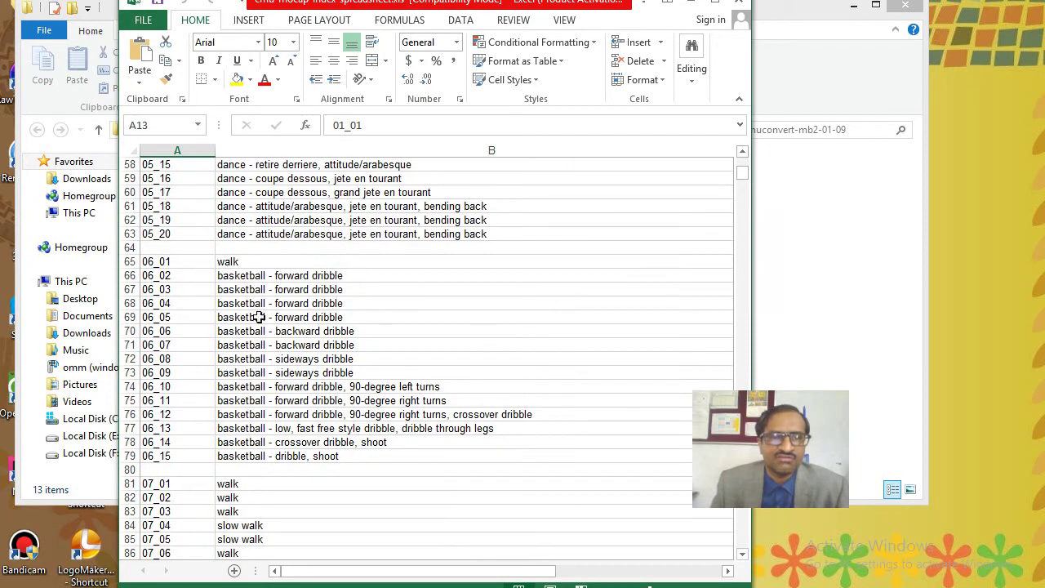
pyautogui.click(255, 191)
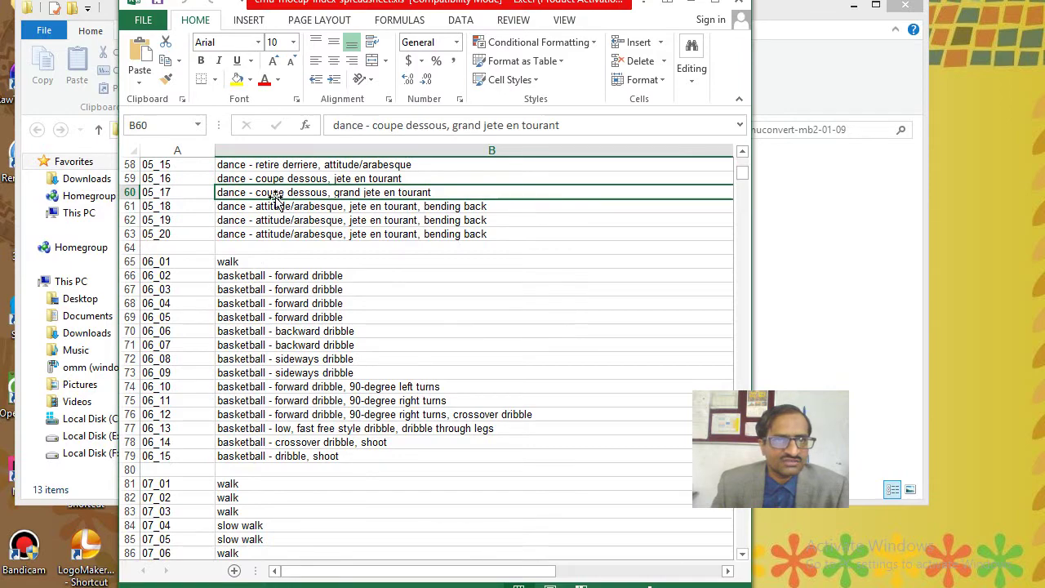
pyautogui.scroll(10, 277, 198)
pyautogui.scroll(9, 272, 351)
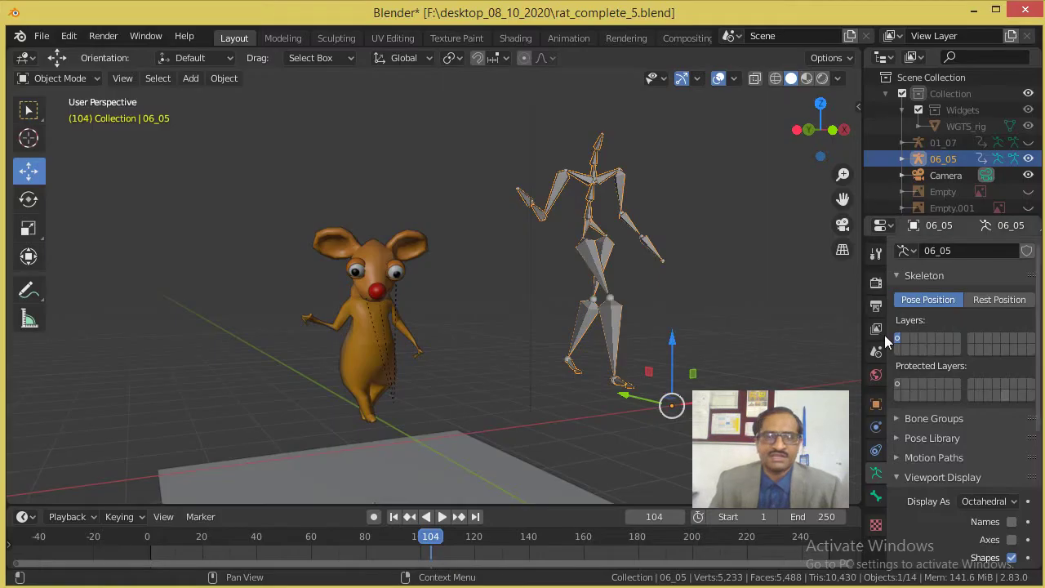
# - Scrub the 06_05 rig's animation to around frame 130 and orbit the view around rat and skeleton
pyautogui.moveTo(204, 535); pyautogui.dragTo(131, 538)
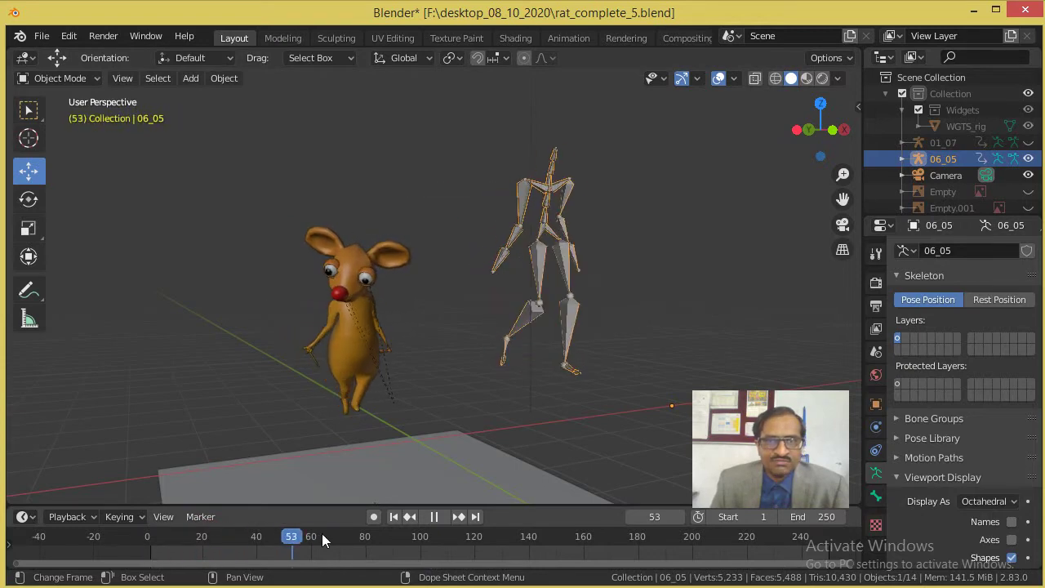
pyautogui.moveTo(576, 534); pyautogui.dragTo(468, 541)
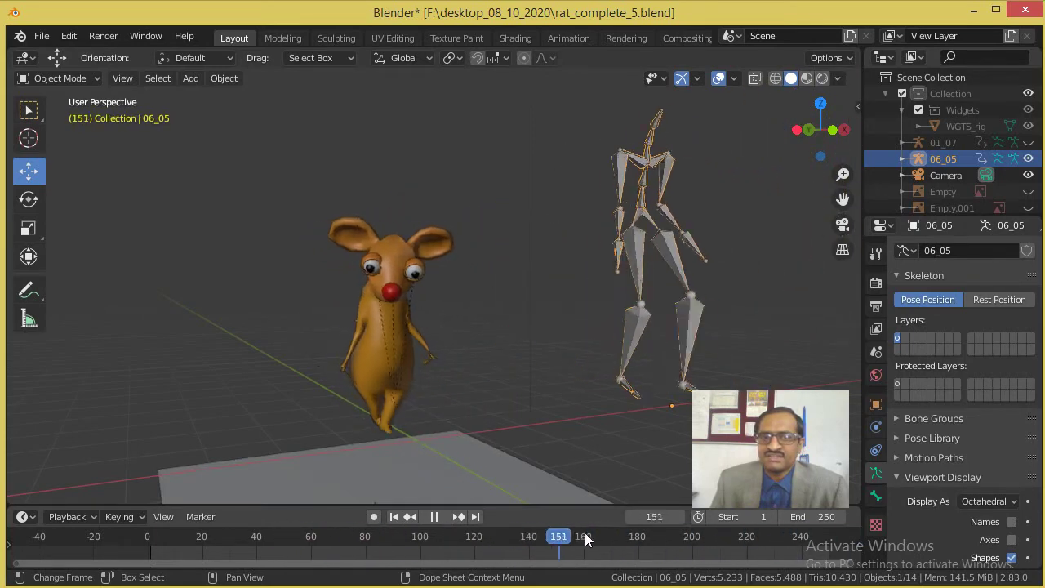
pyautogui.click(419, 528)
pyautogui.moveTo(419, 527); pyautogui.dragTo(413, 553)
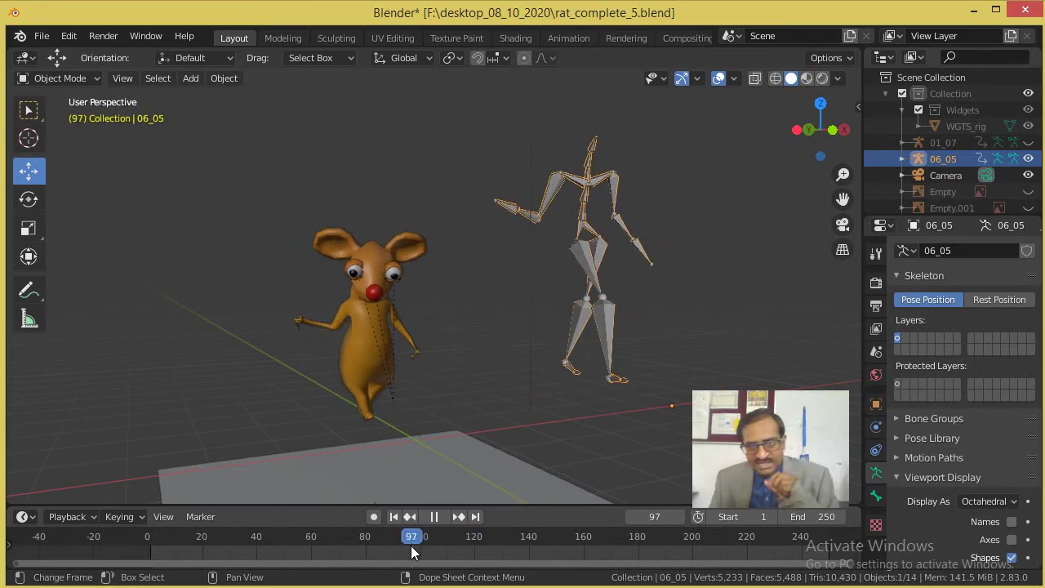
pyautogui.moveTo(413, 553); pyautogui.dragTo(523, 536)
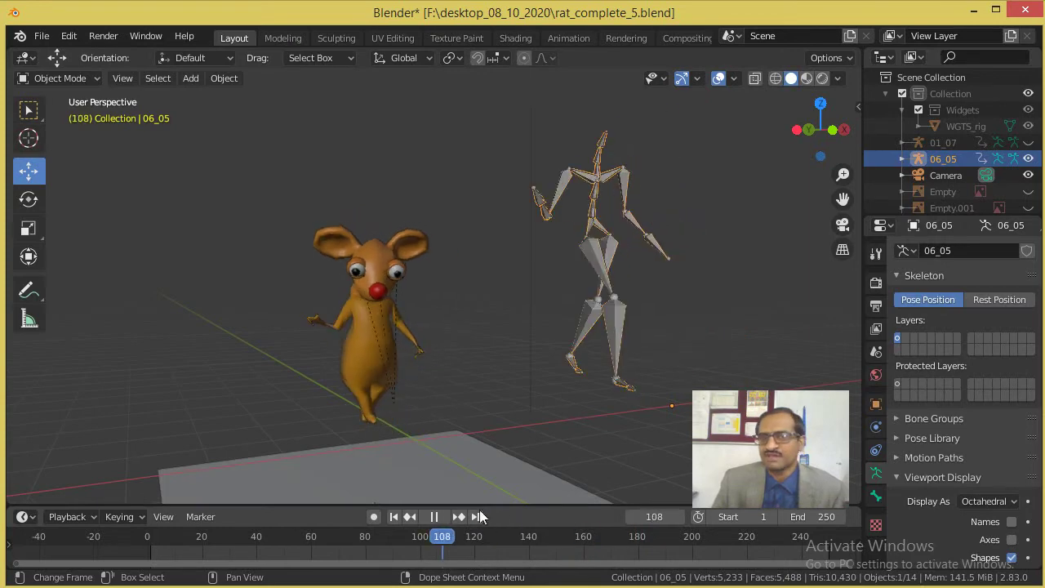
pyautogui.press('Escape')
pyautogui.moveTo(425, 434)
pyautogui.mouseDown(button='middle')
pyautogui.moveTo(366, 442)
pyautogui.moveTo(609, 372)
pyautogui.moveTo(641, 197)
pyautogui.moveTo(521, 338)
pyautogui.mouseUp(button='middle')
pyautogui.moveTo(212, 379)
pyautogui.mouseDown(button='middle')
pyautogui.moveTo(285, 328)
pyautogui.moveTo(260, 306)
pyautogui.mouseUp(button='middle')
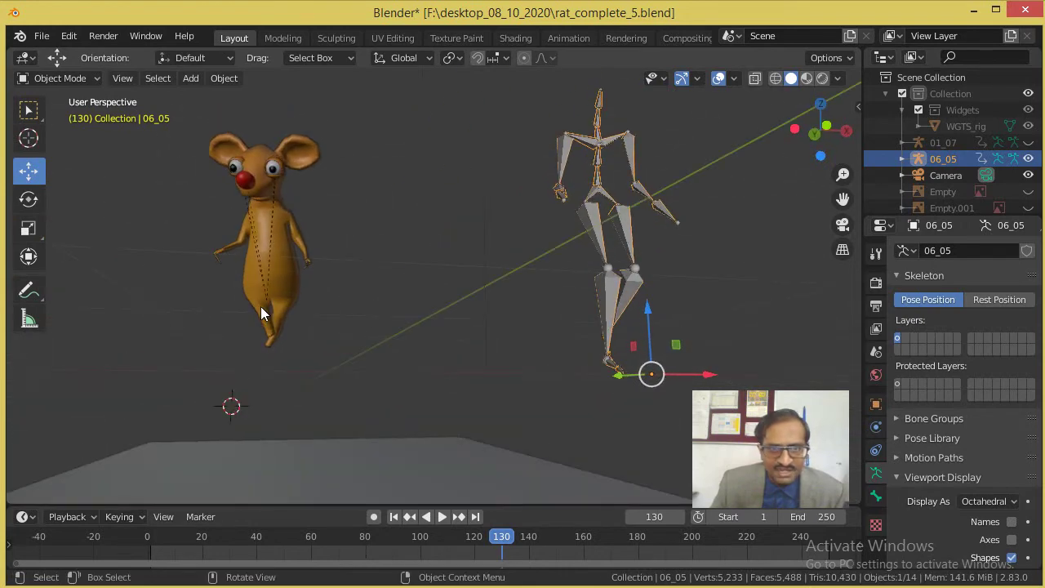
# - Play the skeleton's animation in reverse and forward, stopping at frame 67
pyautogui.click(426, 516)
pyautogui.moveTo(395, 553)
pyautogui.mouseDown()
pyautogui.moveTo(269, 548)
pyautogui.moveTo(401, 549)
pyautogui.moveTo(744, 507)
pyautogui.moveTo(533, 508)
pyautogui.mouseUp()
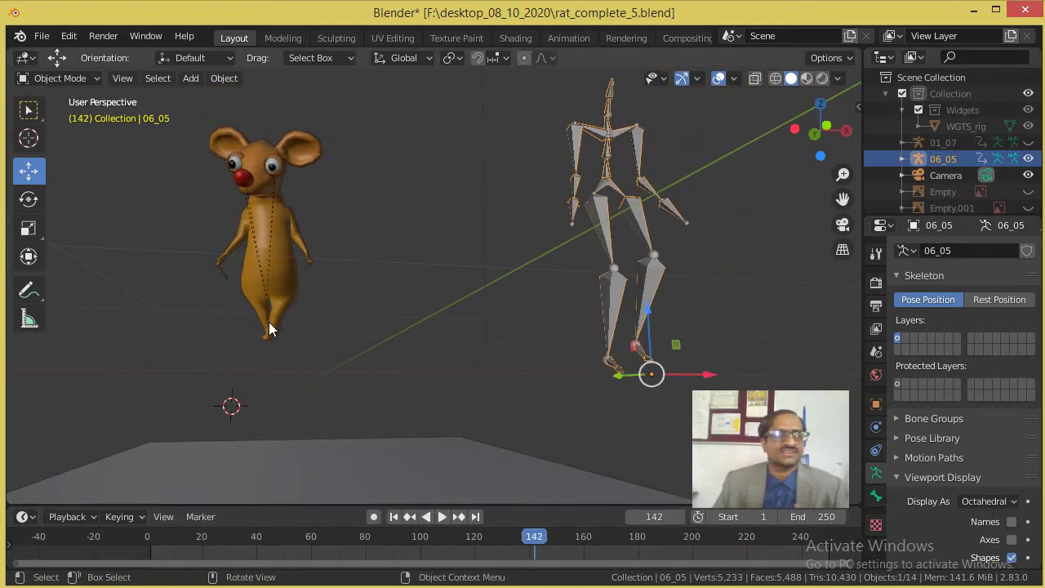
pyautogui.hotkey('shift', 'ctrl', 'space')
pyautogui.moveTo(400, 559)
pyautogui.mouseDown()
pyautogui.moveTo(184, 557)
pyautogui.moveTo(637, 559)
pyautogui.moveTo(408, 559)
pyautogui.moveTo(504, 558)
pyautogui.mouseUp()
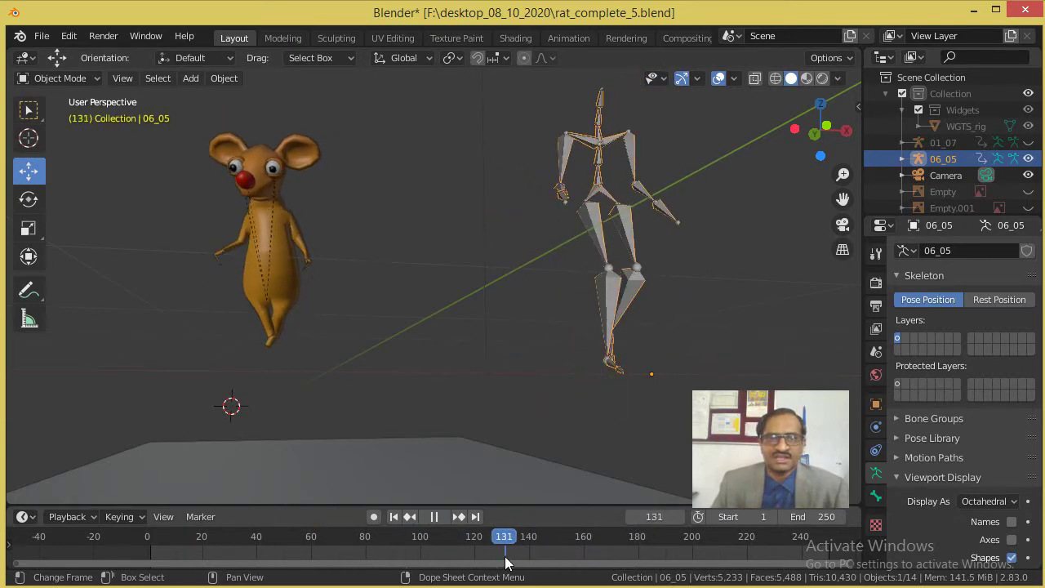
pyautogui.press('space')
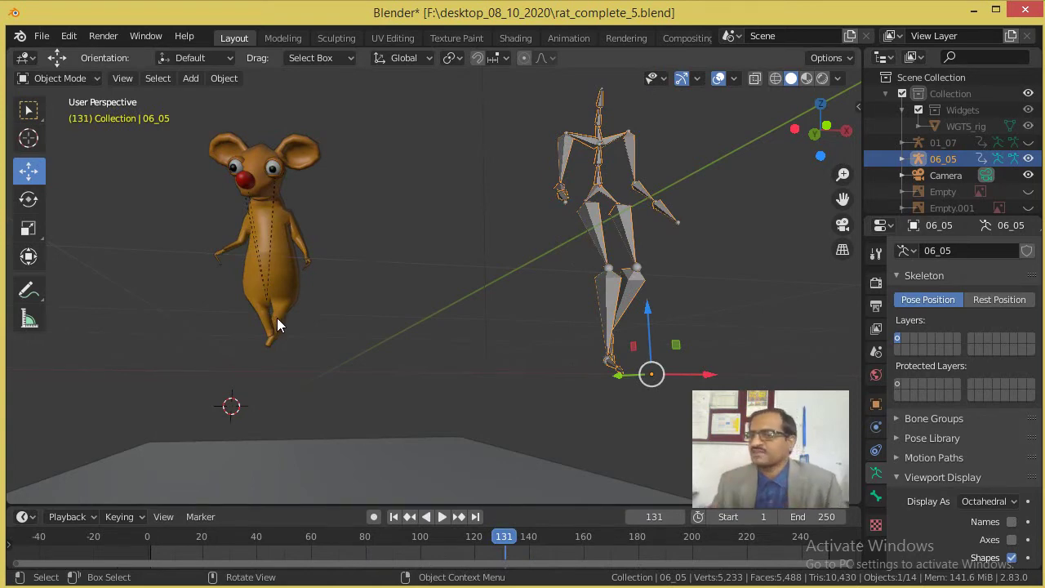
pyautogui.press('space')
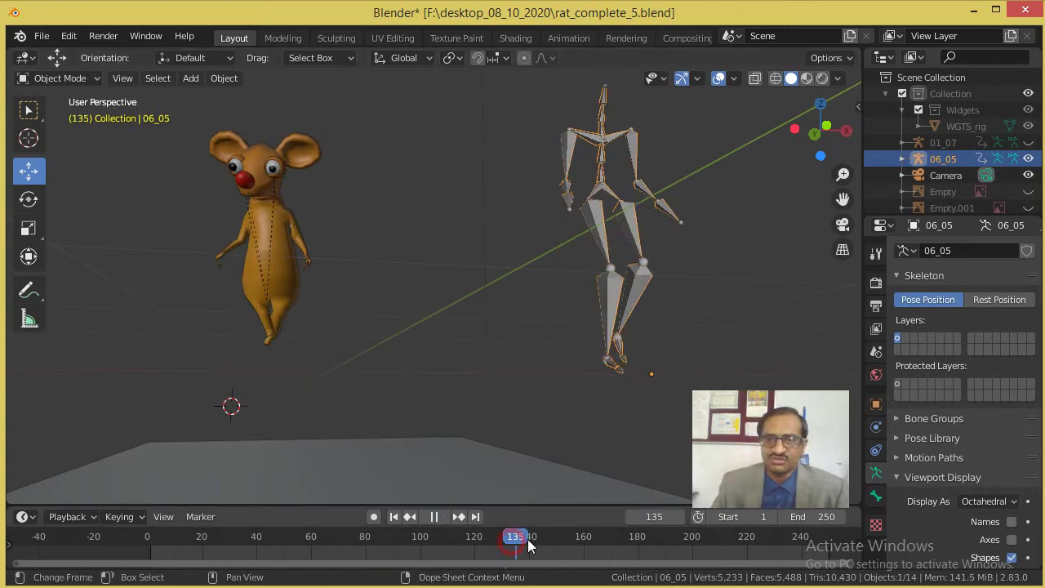
pyautogui.click(411, 535)
pyautogui.moveTo(408, 536); pyautogui.dragTo(280, 536)
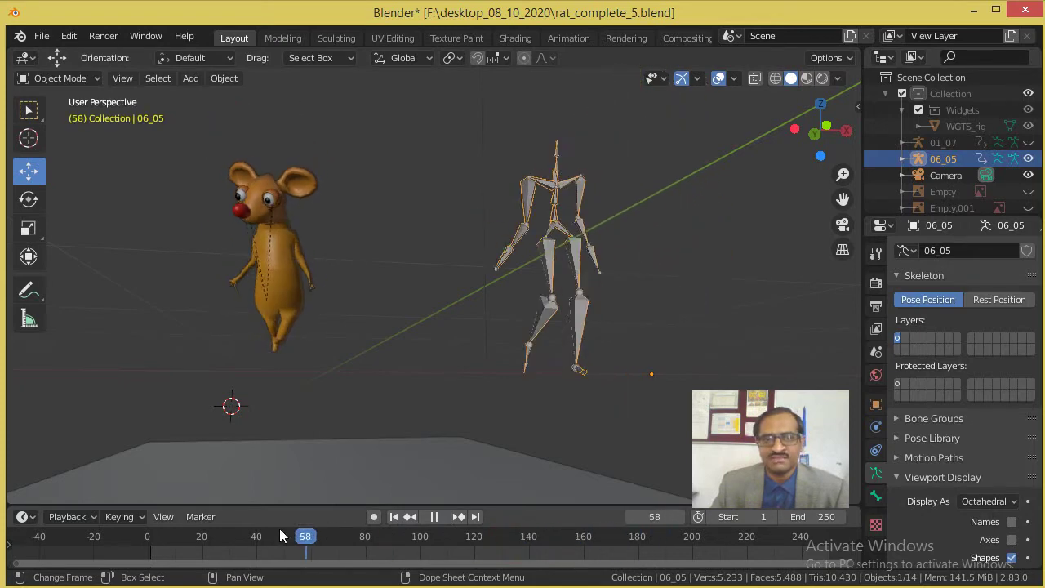
pyautogui.press('space')
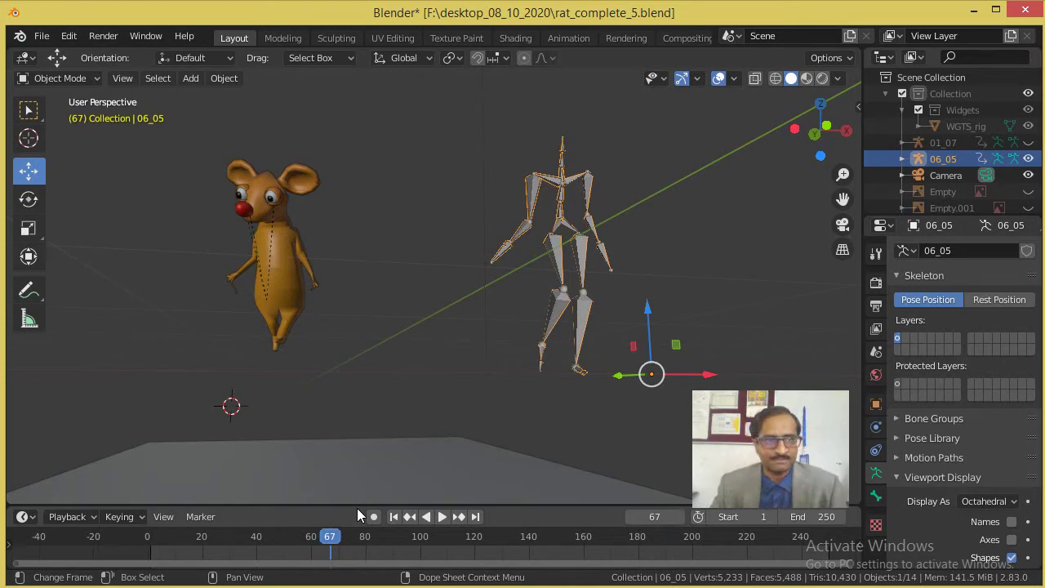
# - Create a new General scene from the File menu, choosing Don't Save for the rat scene
pyautogui.click(43, 36)
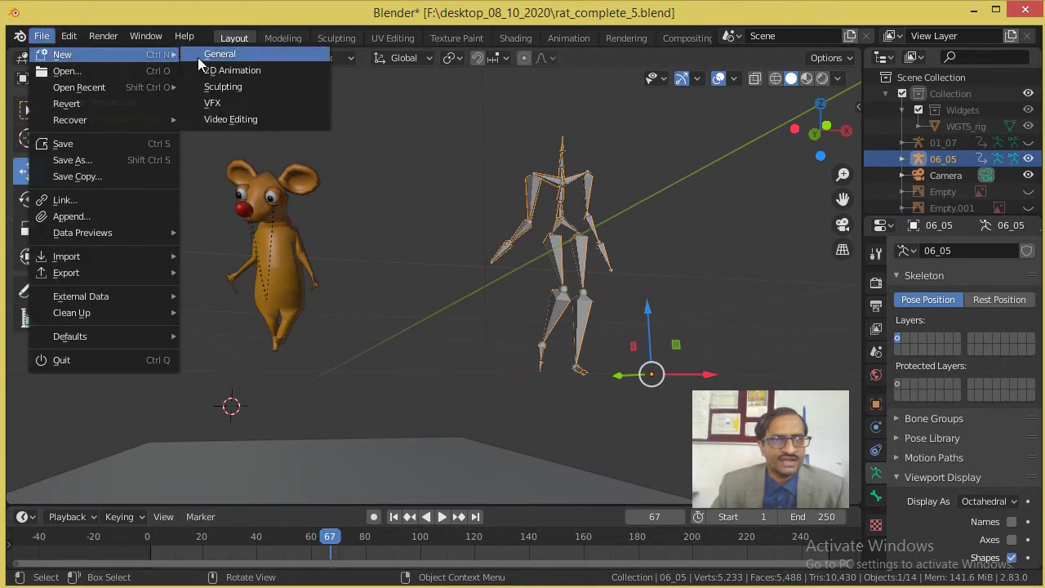
pyautogui.click(198, 57)
pyautogui.click(573, 335)
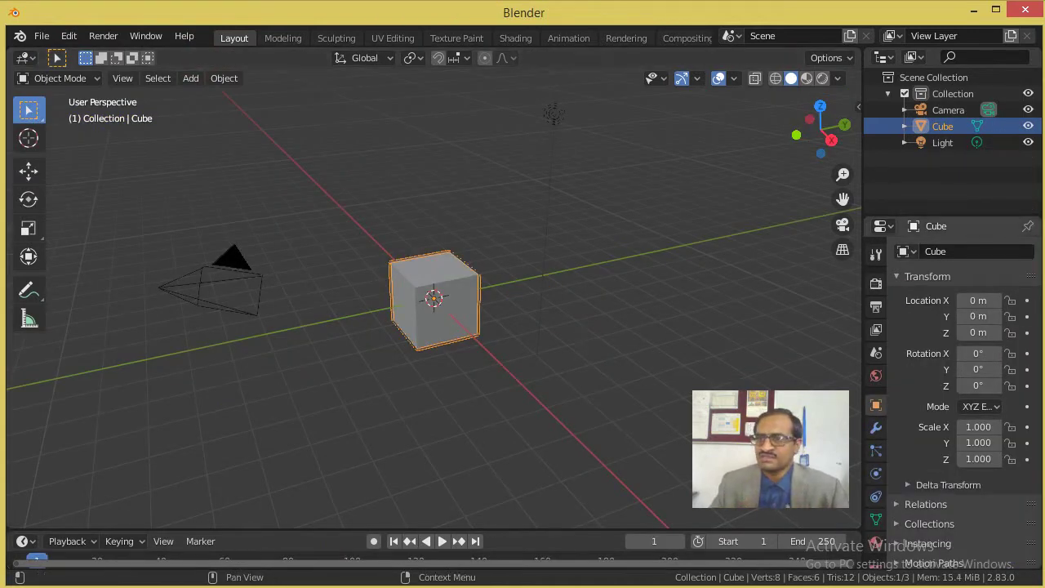
# - Select the default Cube, Camera and Light together with A and delete them
pyautogui.hotkey('alt', 'Tab')
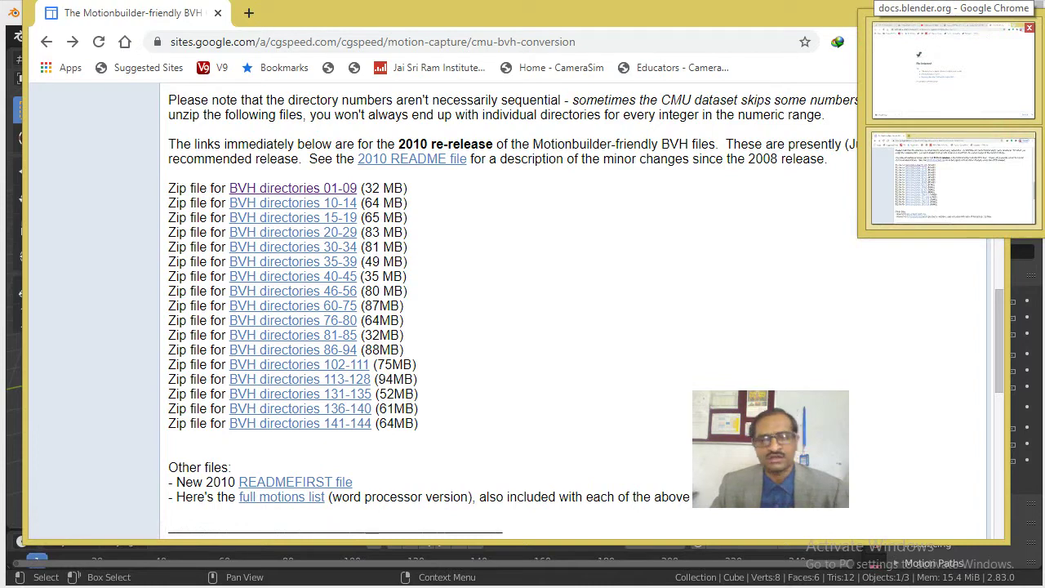
pyautogui.hotkey('alt', 'Tab')
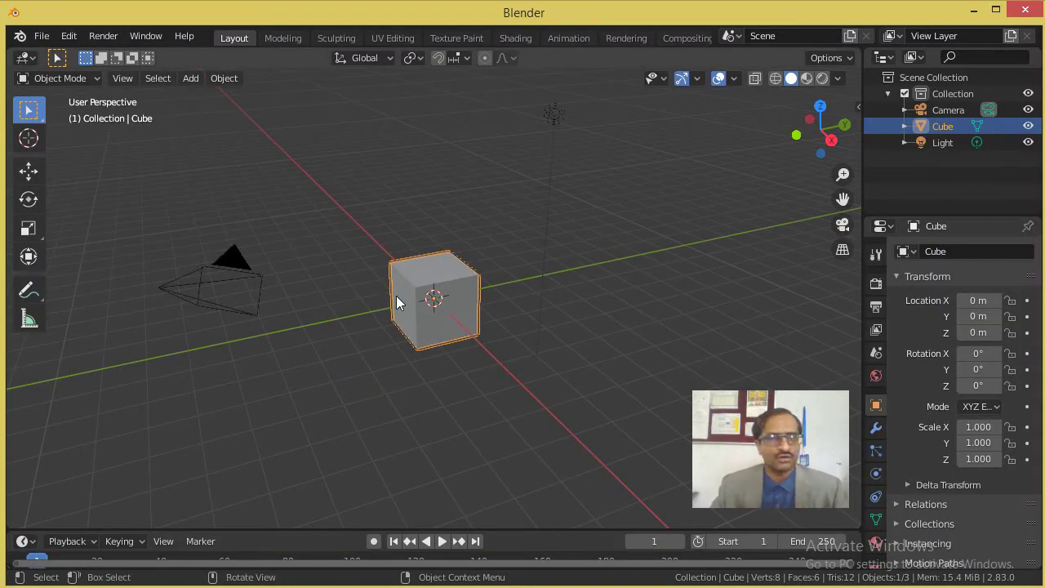
pyautogui.click(427, 289)
pyautogui.click(427, 187)
pyautogui.press('a')
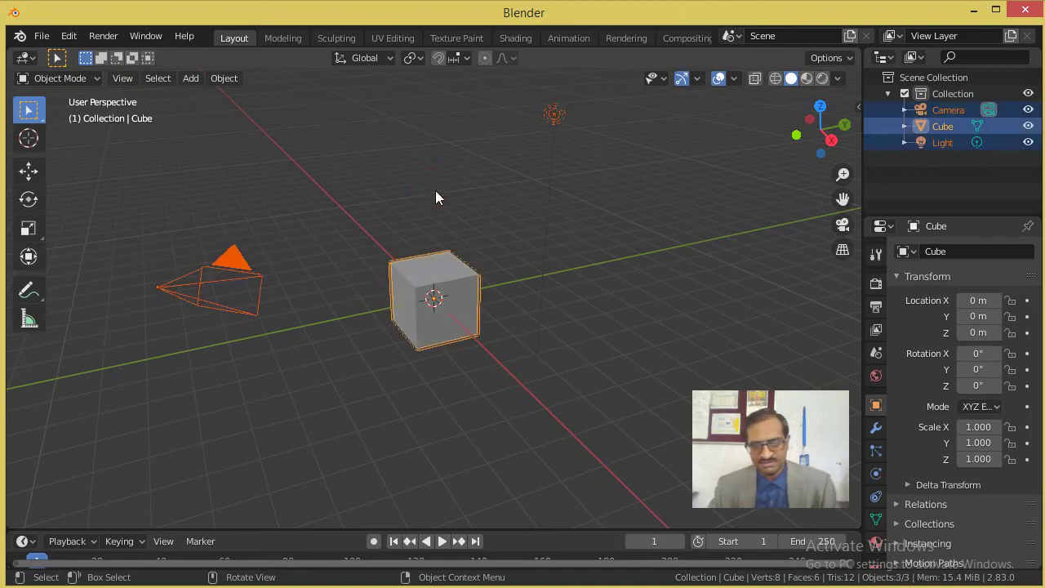
pyautogui.press('Delete')
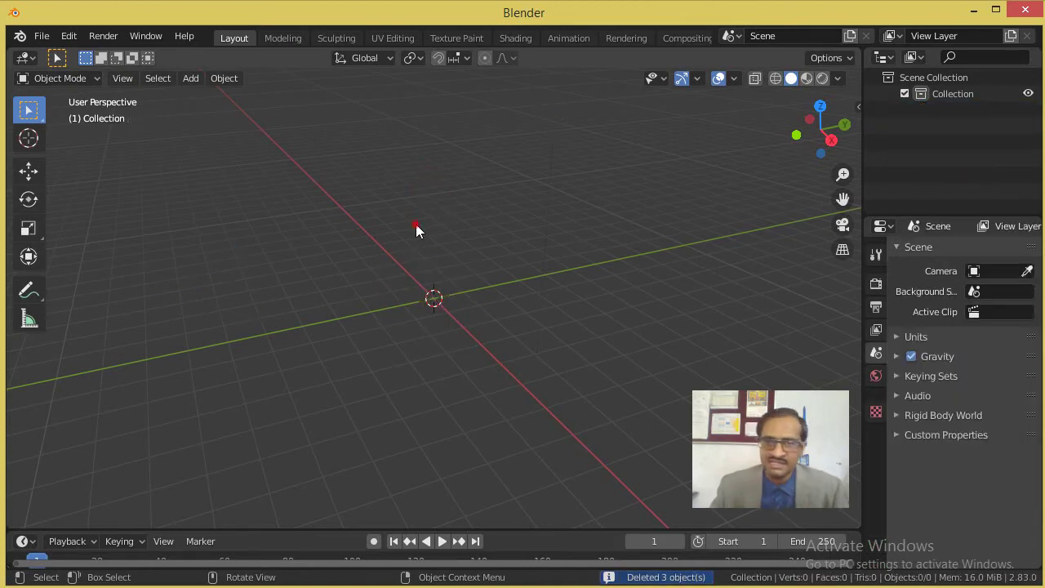
# - Search the Add-ons preferences for 'bvh', tick the BioVision Motion Capture add-on, and close Preferences
pyautogui.click(66, 37)
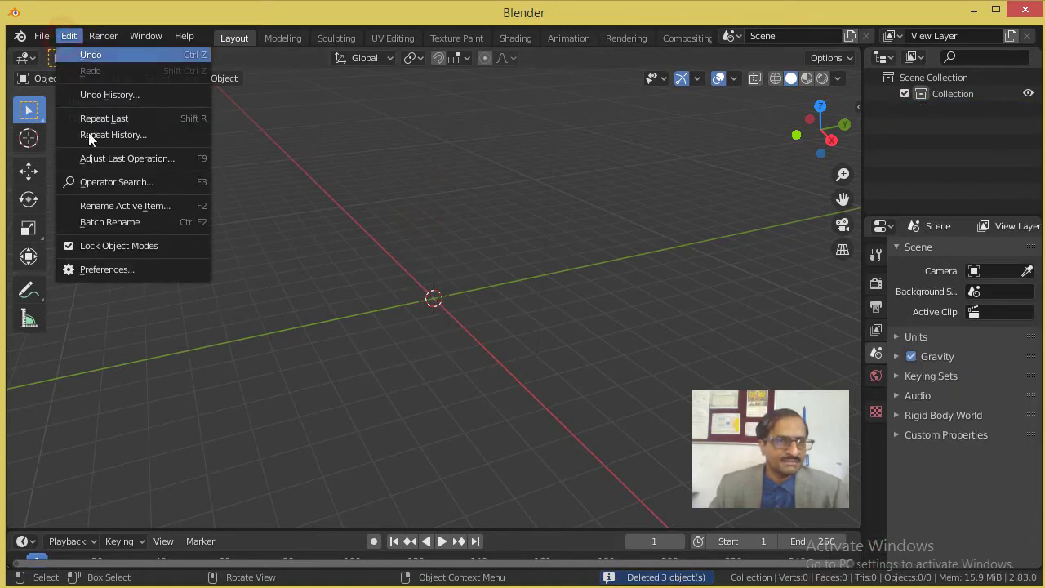
pyautogui.click(120, 267)
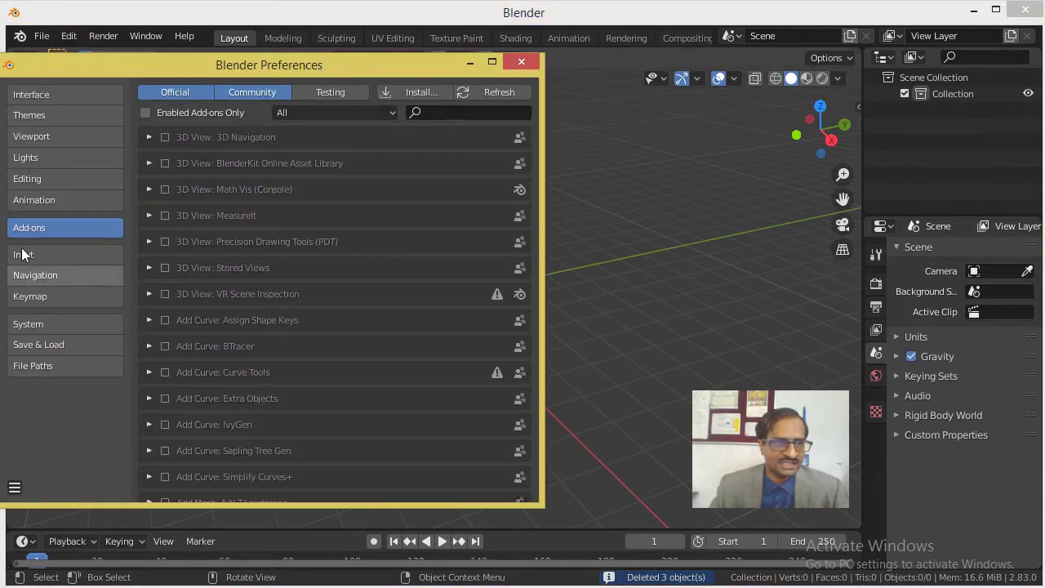
pyautogui.click(457, 114)
pyautogui.write('bv')
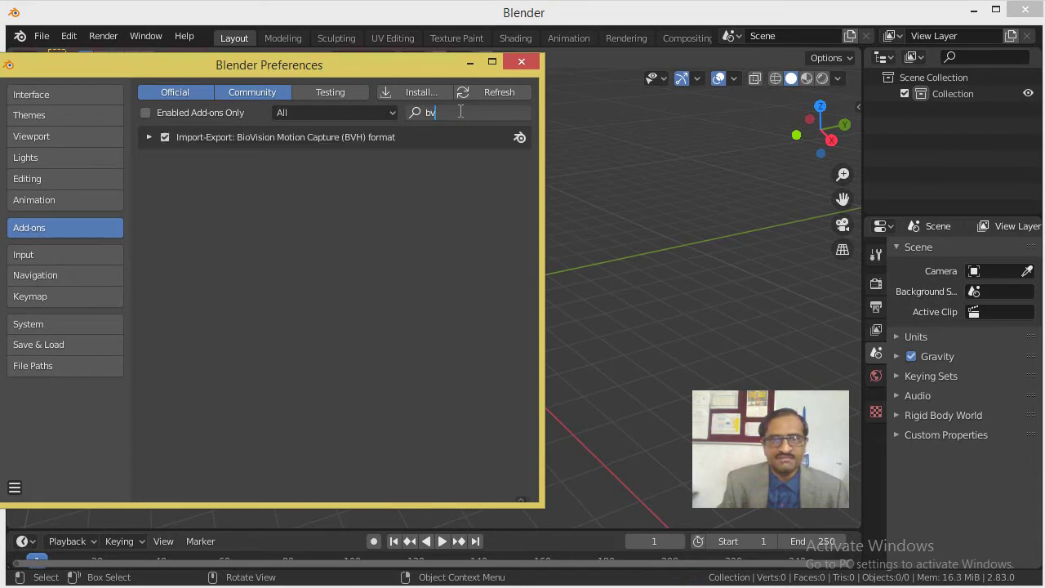
pyautogui.write('h')
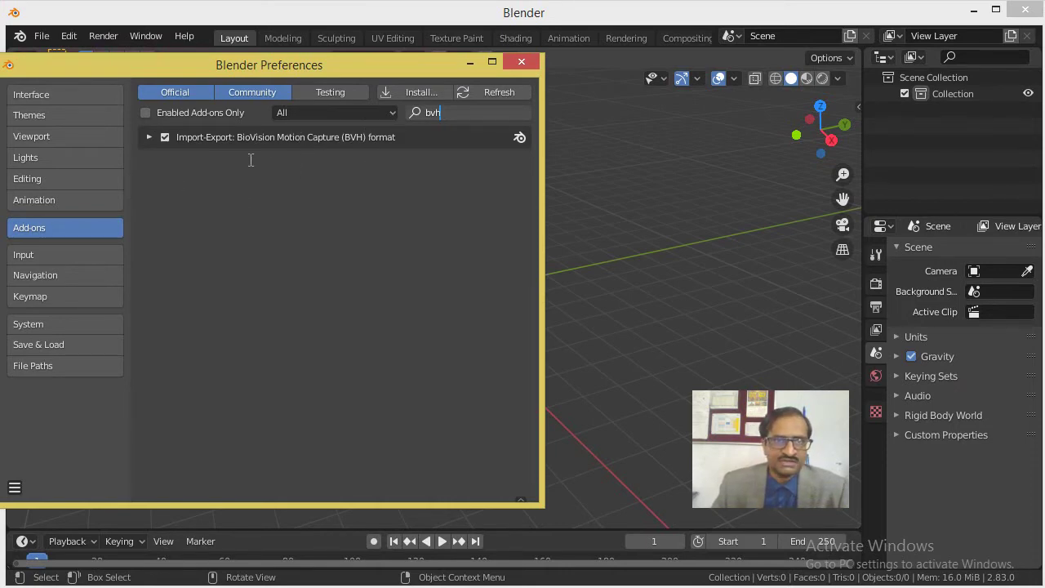
pyautogui.click(164, 136)
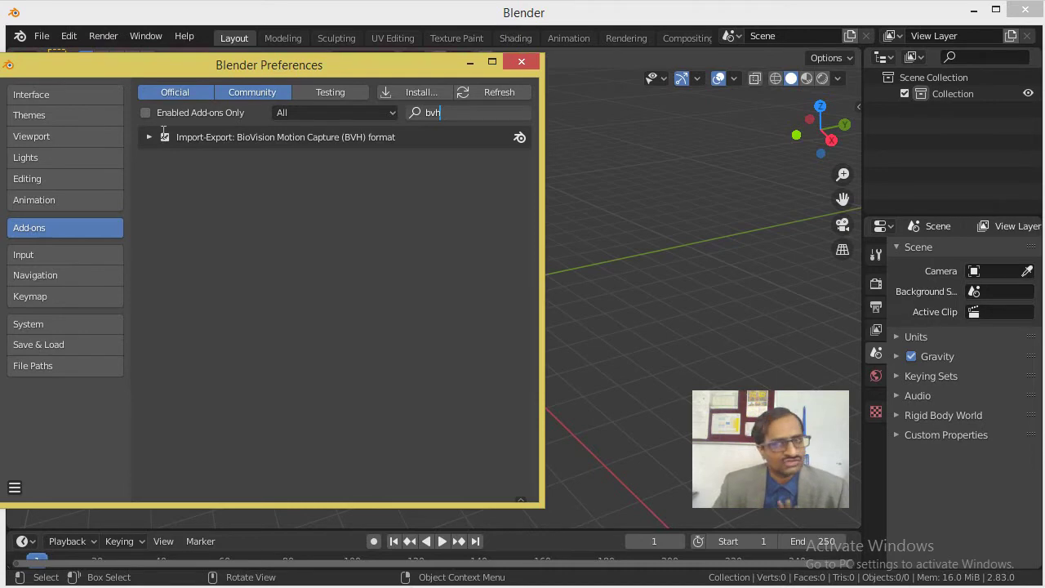
pyautogui.click(521, 61)
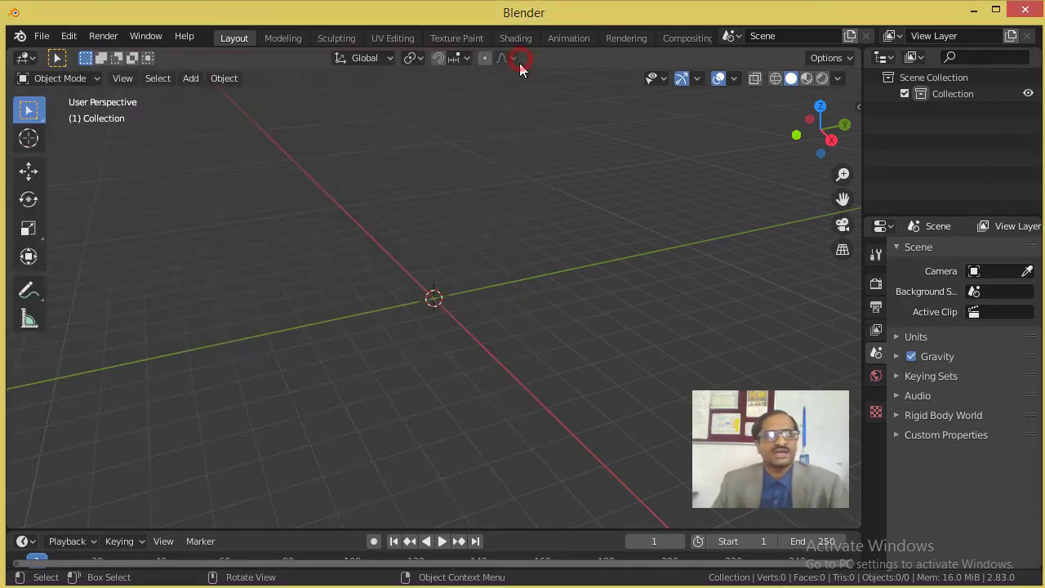
# - Import Desktop/cmuconvert-mb2-01-09/02/02_04.bvh as Motion Capture (.bvh) with Scale FPS enabled
pyautogui.click(41, 36)
pyautogui.moveTo(67, 256)
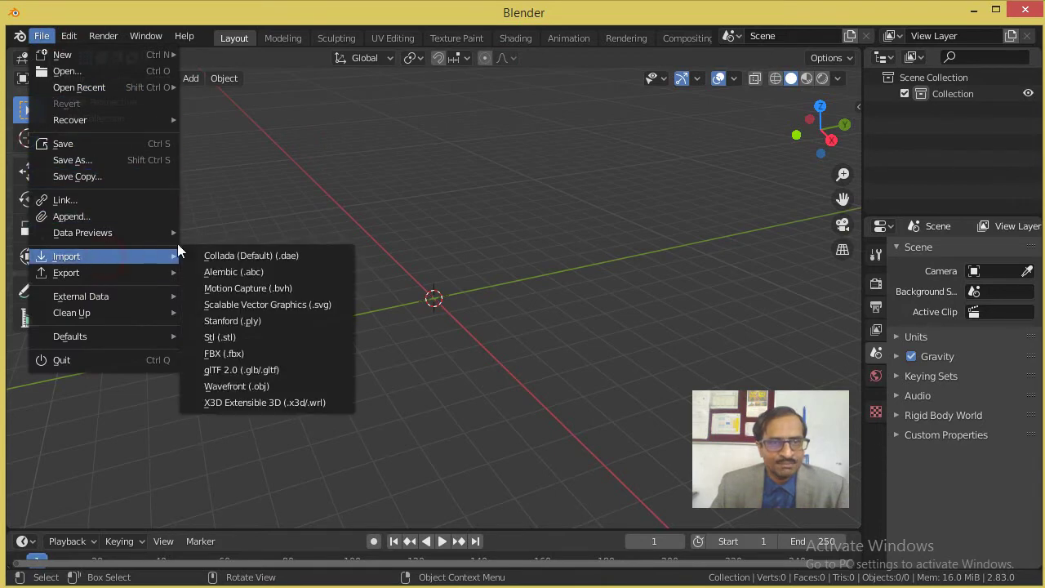
pyautogui.click(278, 289)
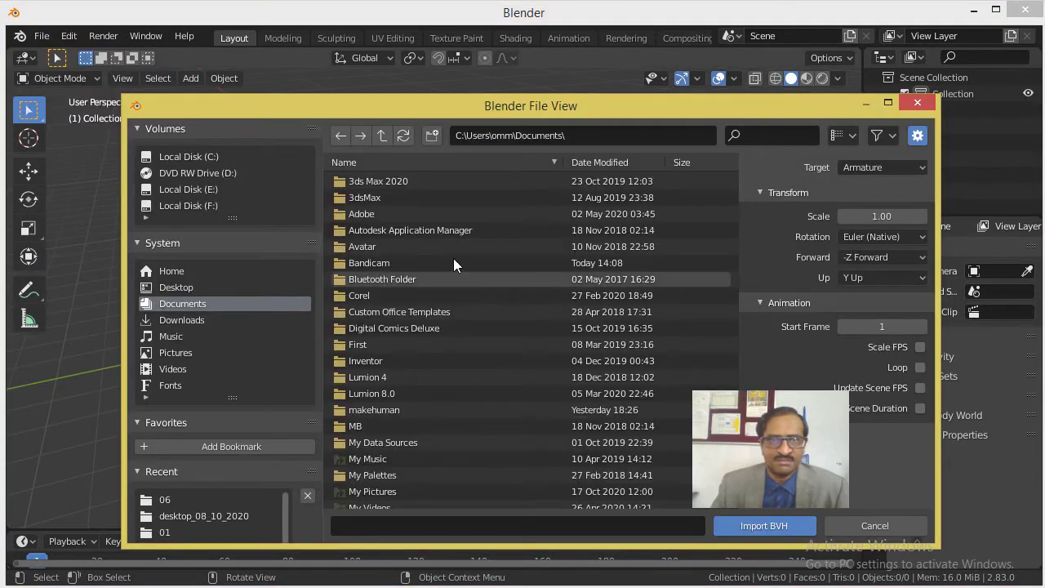
pyautogui.click(195, 287)
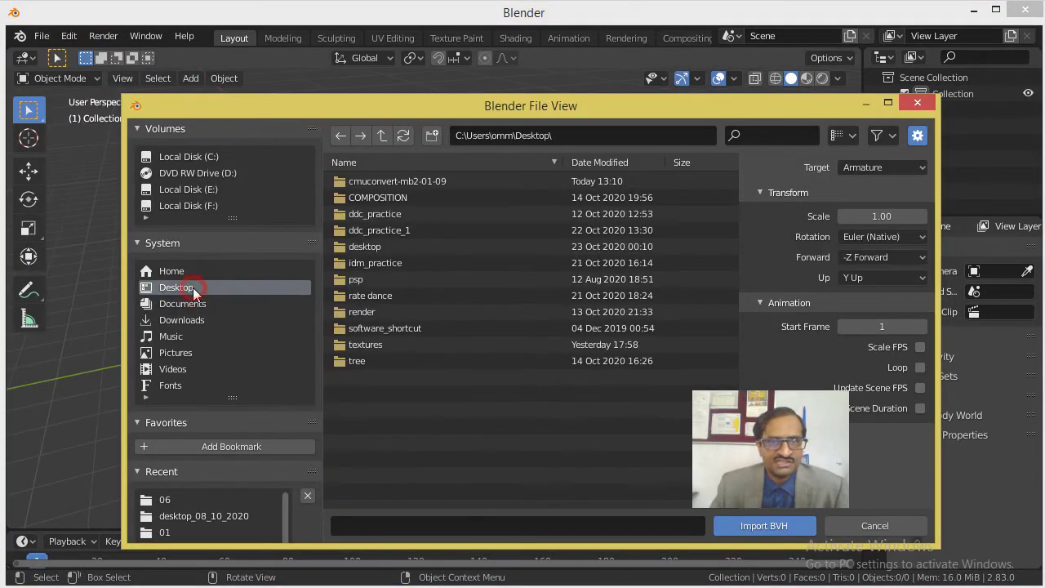
pyautogui.click(399, 180)
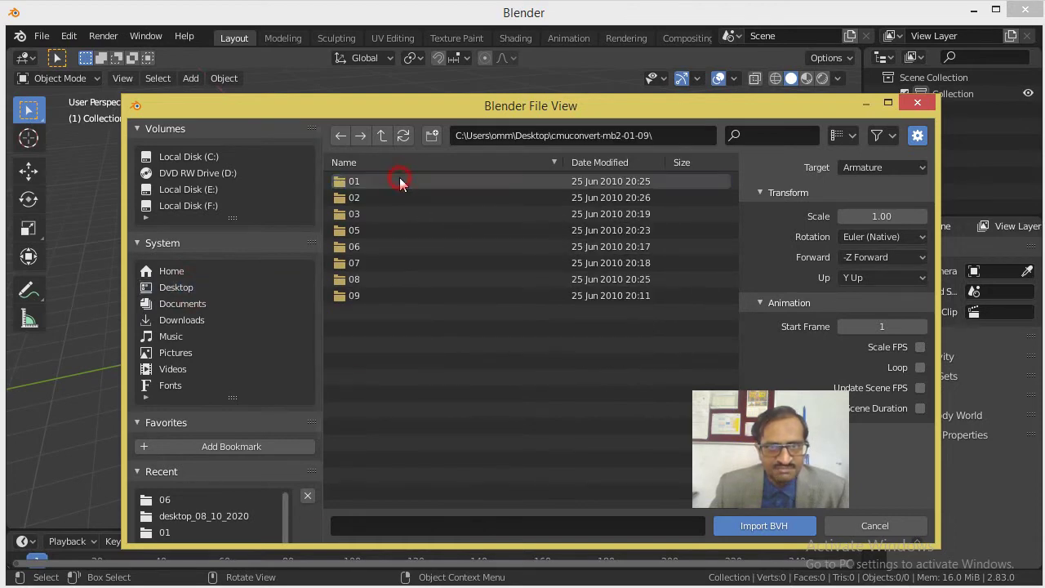
pyautogui.click(360, 196)
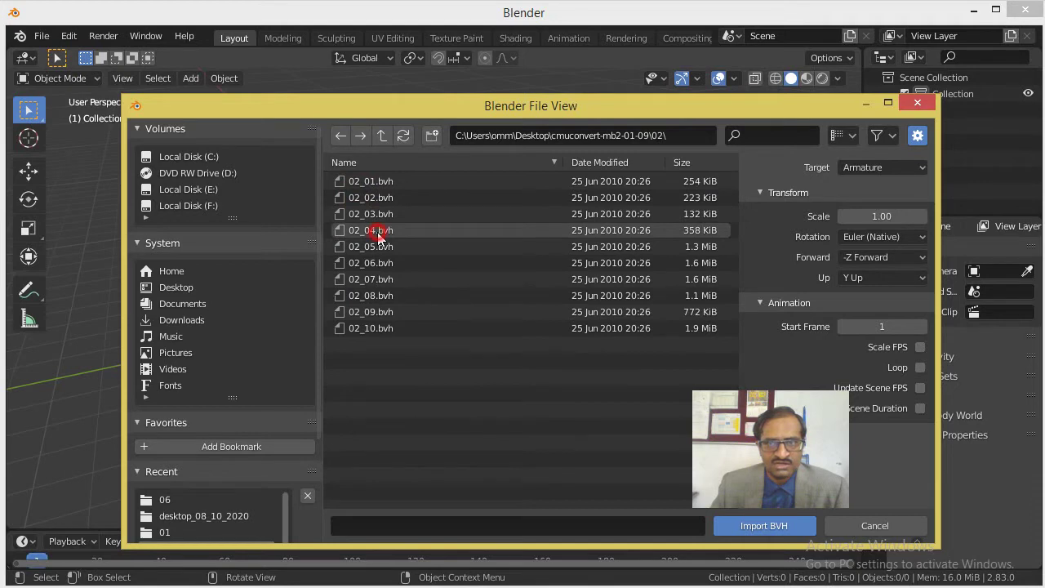
pyautogui.click(377, 232)
pyautogui.moveTo(743, 103)
pyautogui.mouseDown()
pyautogui.moveTo(617, 66)
pyautogui.moveTo(534, 20)
pyautogui.mouseUp()
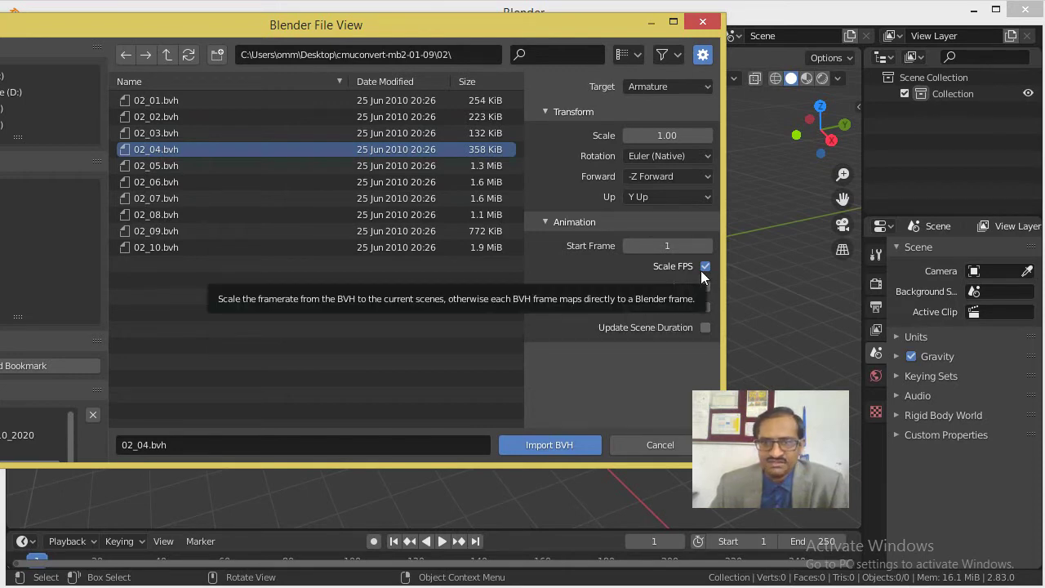
pyautogui.click(556, 441)
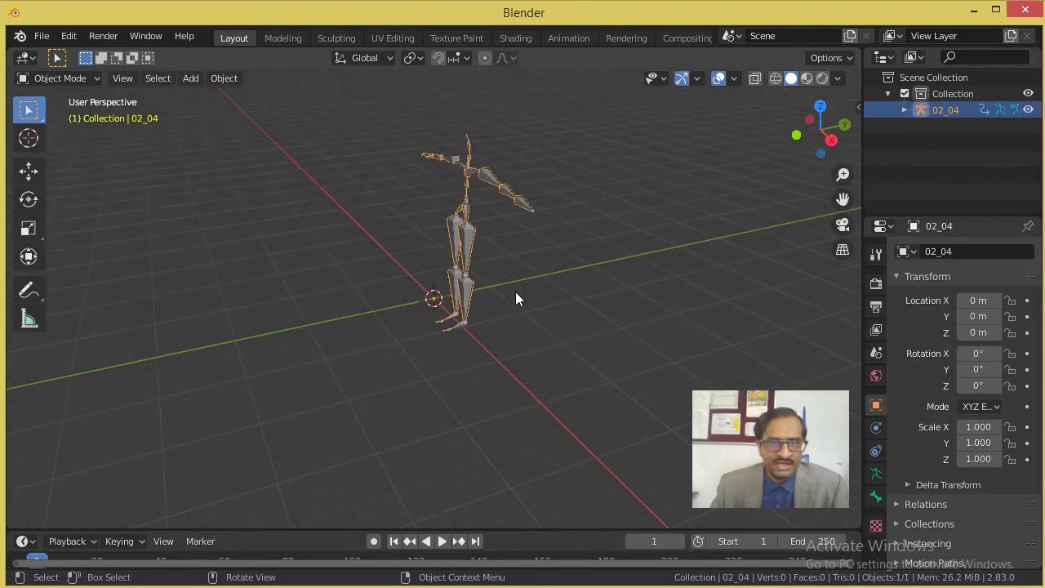
# - Orbit to a front view, enlarge the timeline, then play and scrub the 02_04 motion, stopping at frame 85
pyautogui.moveTo(516, 291)
pyautogui.mouseDown(button='middle')
pyautogui.moveTo(599, 278)
pyautogui.moveTo(574, 278)
pyautogui.mouseUp(button='middle')
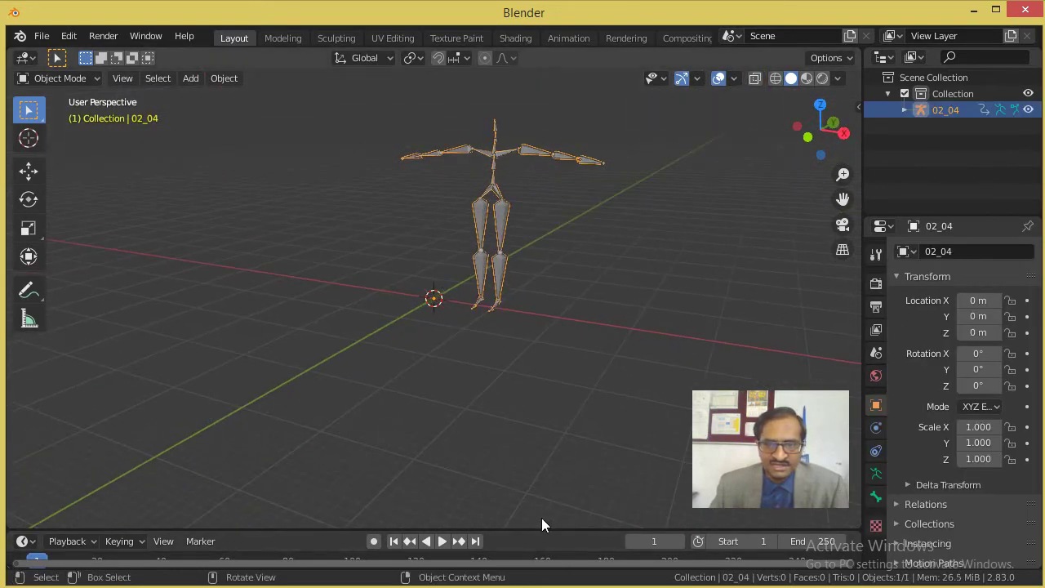
pyautogui.moveTo(541, 528); pyautogui.dragTo(551, 457)
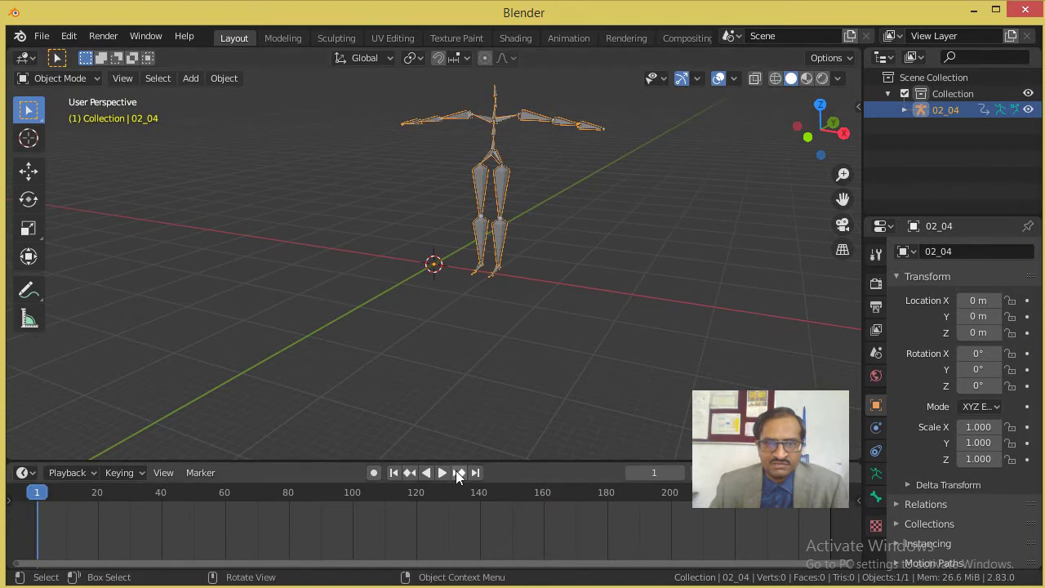
pyautogui.click(441, 472)
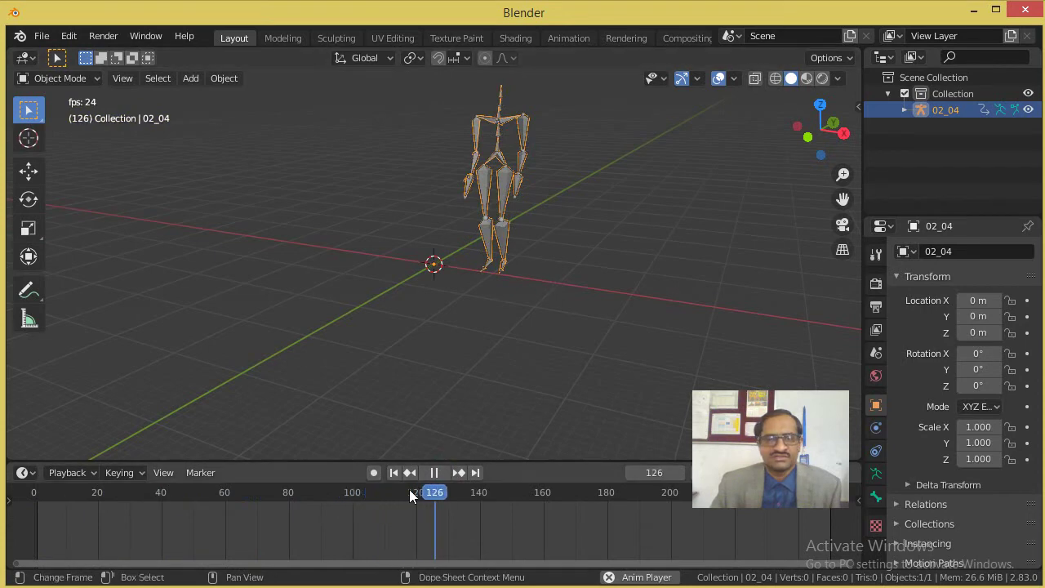
pyautogui.moveTo(416, 493)
pyautogui.mouseDown()
pyautogui.moveTo(124, 503)
pyautogui.moveTo(170, 493)
pyautogui.moveTo(124, 491)
pyautogui.mouseUp()
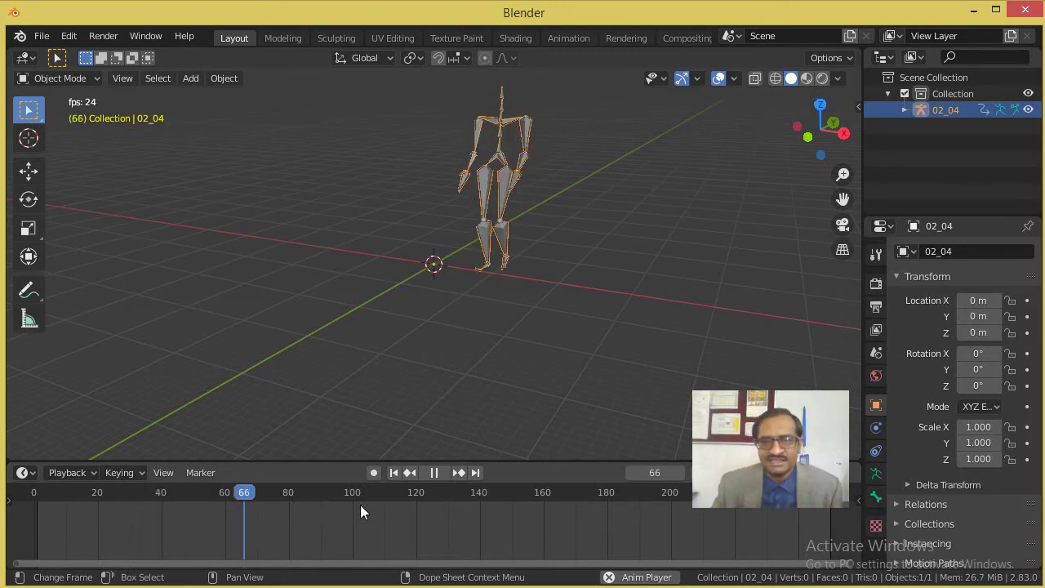
pyautogui.click(434, 480)
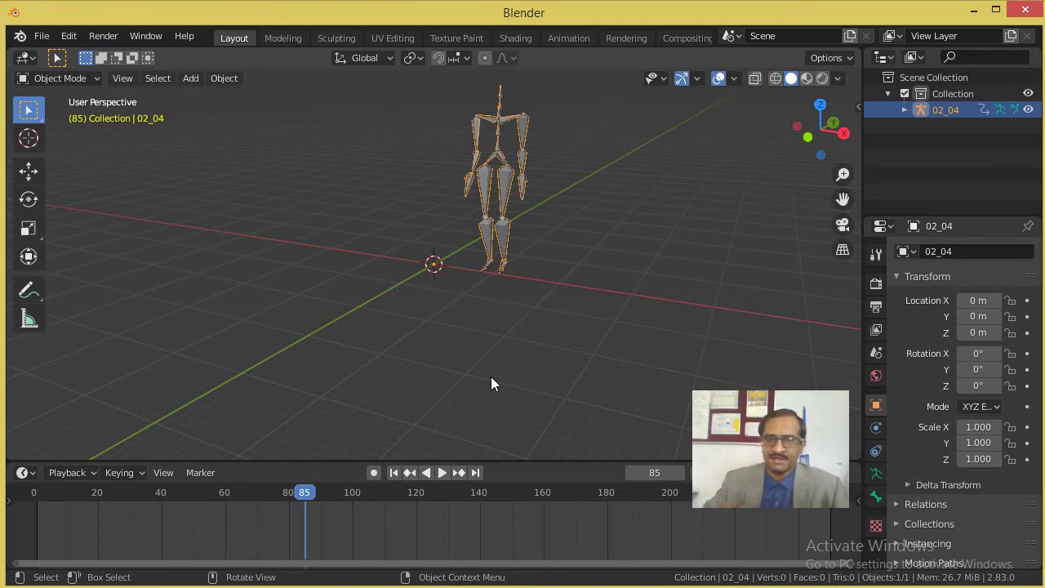
# - Jump to the first frame and play the 02_04 animation, pausing at frame 67
pyautogui.click(395, 473)
pyautogui.click(440, 473)
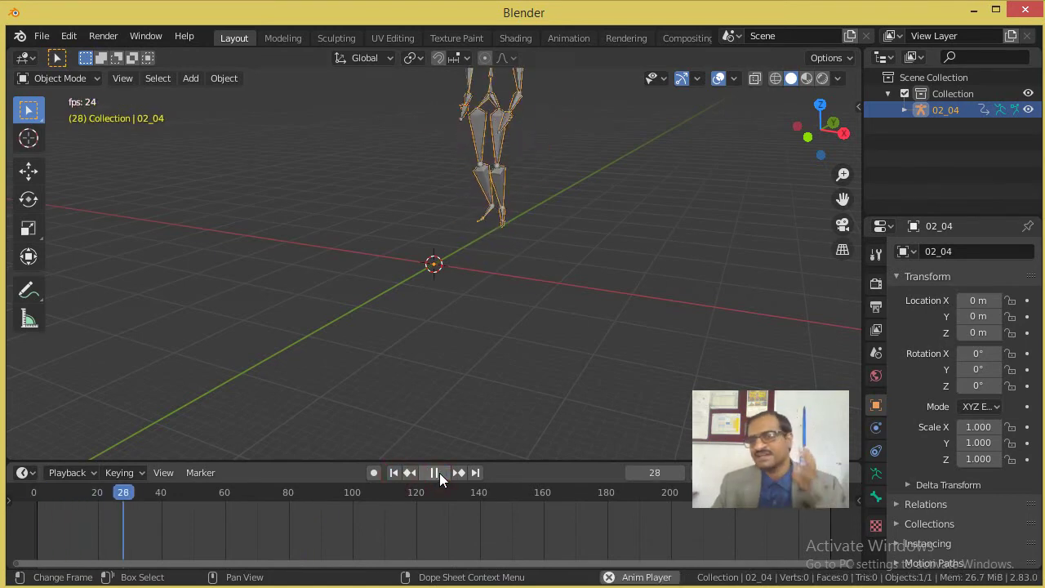
pyautogui.click(440, 473)
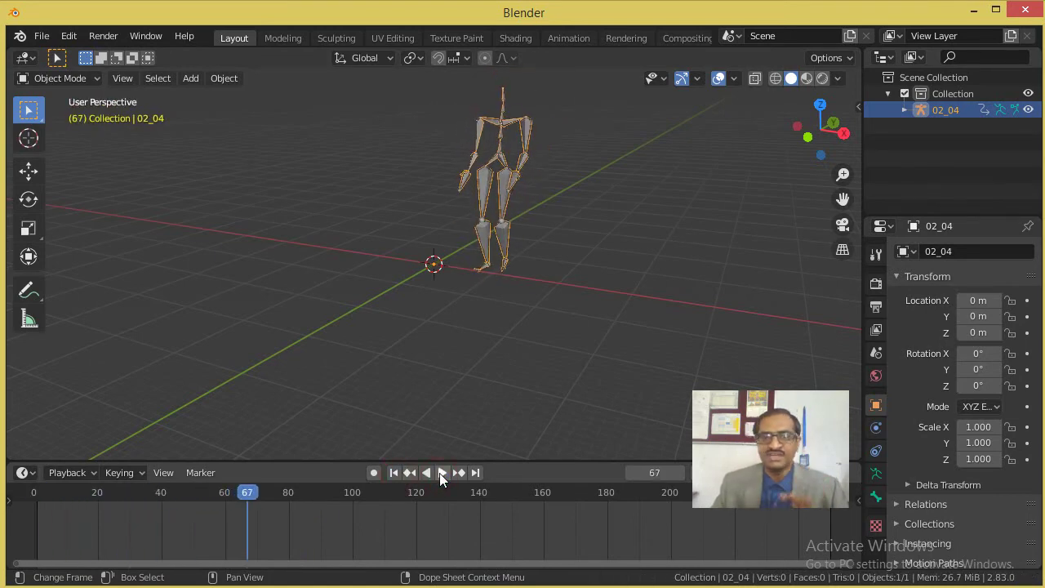